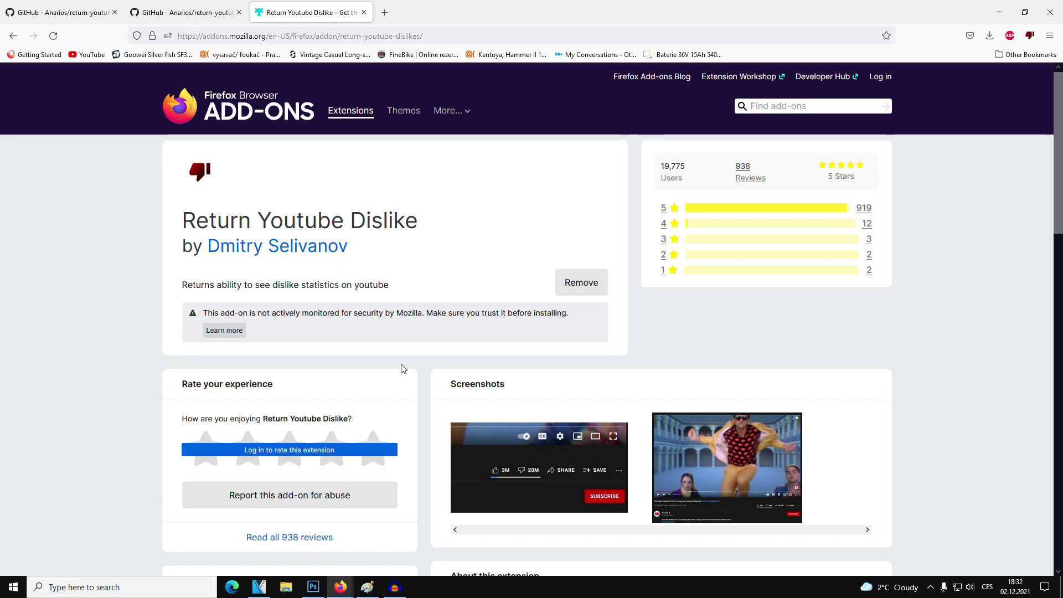
scroll(401, 369, "down", 1)
scroll(401, 368, "up", 1)
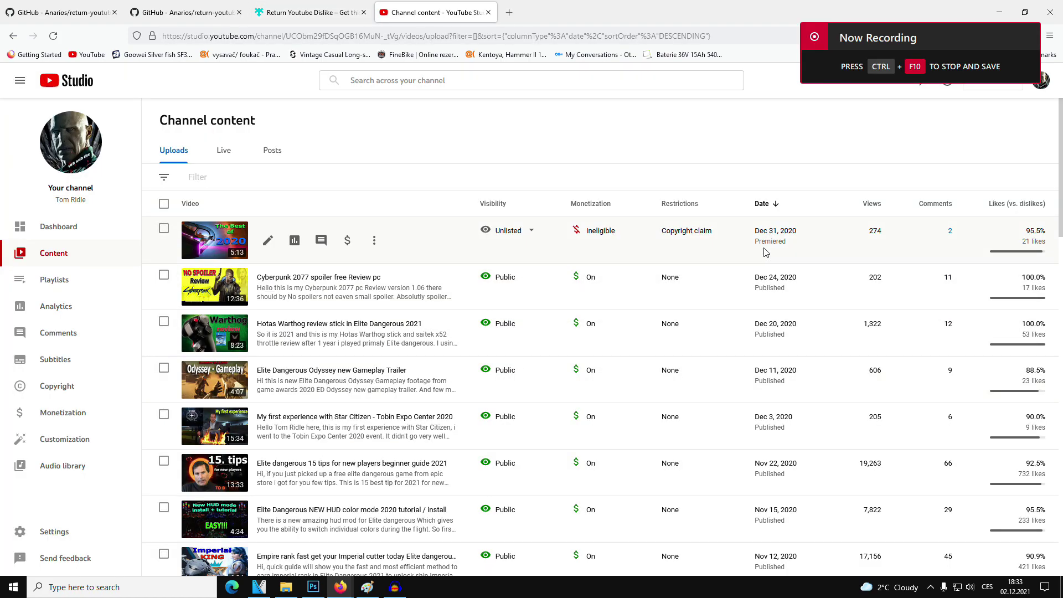
scroll(812, 430, "down", 1)
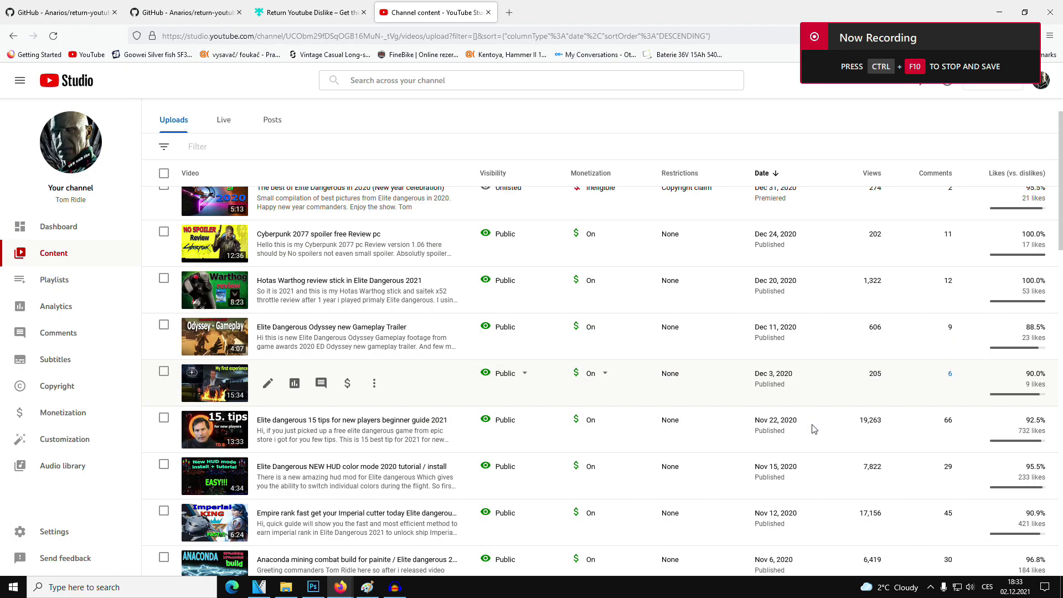
scroll(864, 432, "down", 1)
scroll(866, 431, "down", 1)
scroll(867, 432, "down", 1)
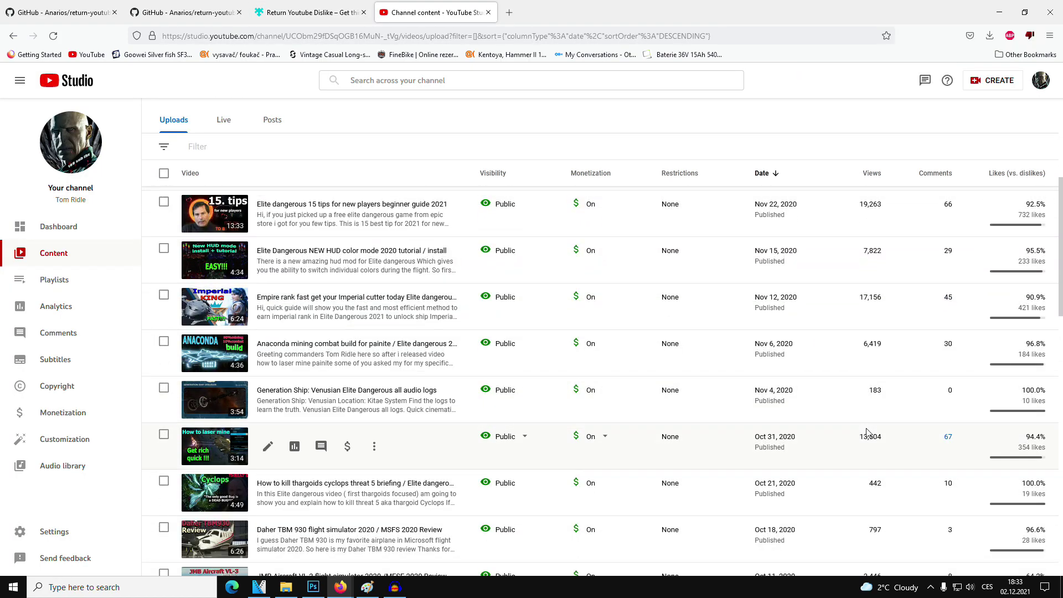
scroll(866, 433, "down", 1)
scroll(867, 433, "down", 1)
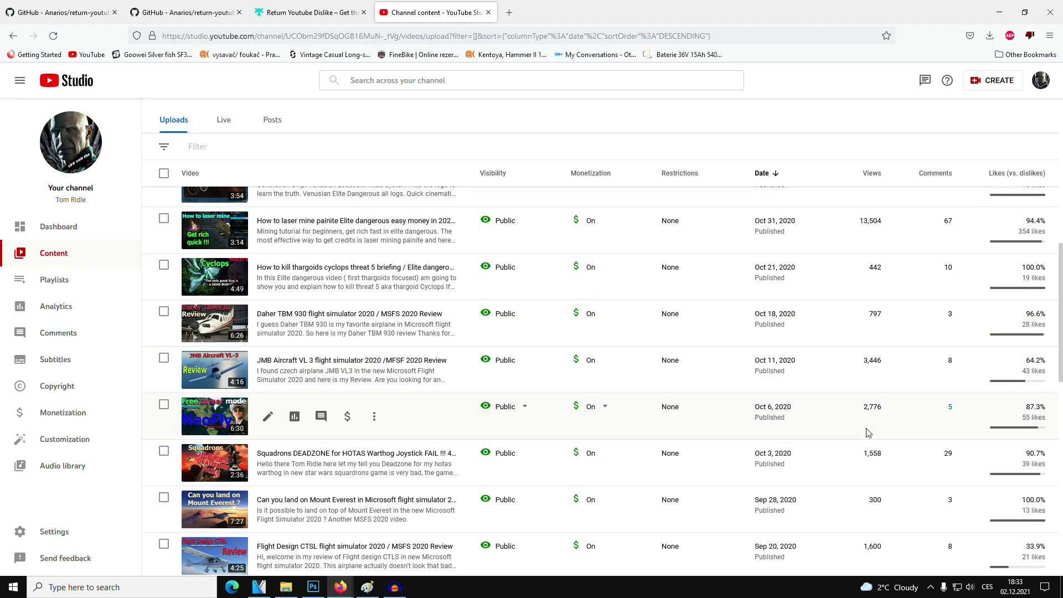
scroll(867, 433, "down", 1)
scroll(868, 433, "down", 1)
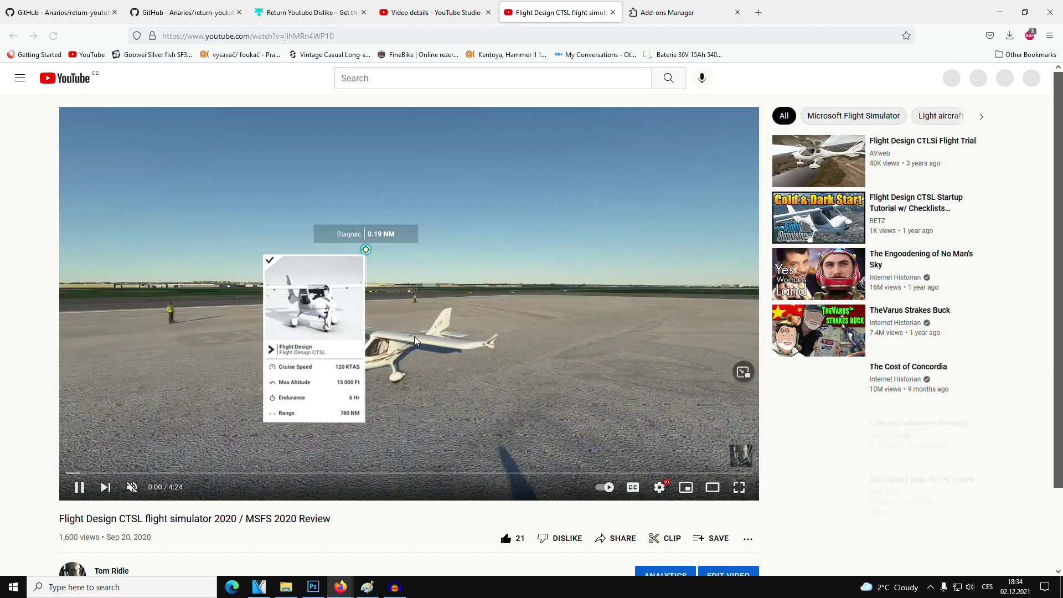
scroll(414, 337, "down", 2)
scroll(417, 337, "up", 1)
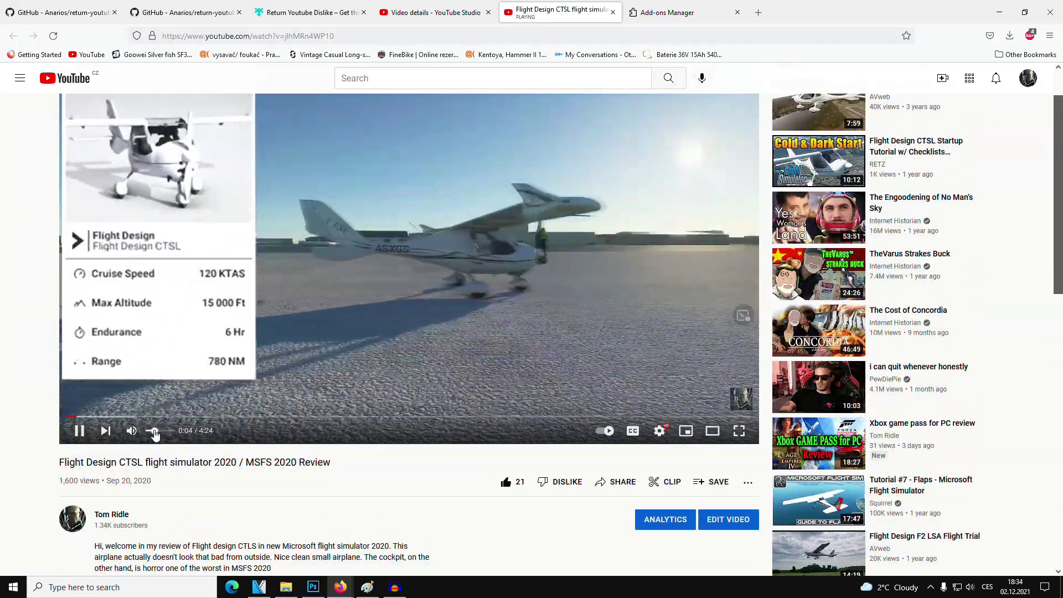
- Mute the Flight Design CTSL review and enable the Return YouTube Dislike add-on
left_click_drag(164, 436, 147, 434)
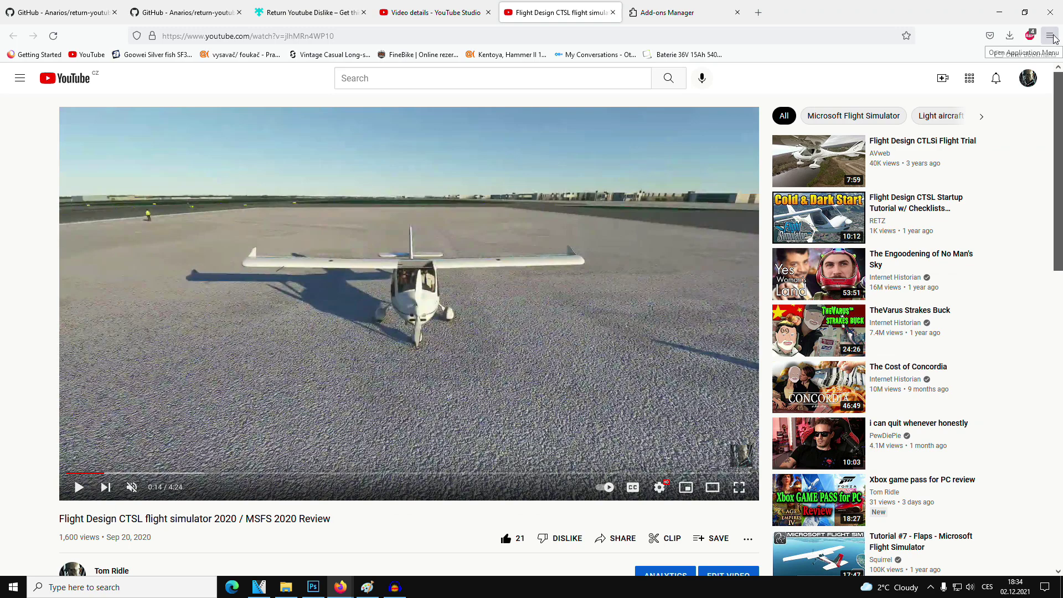
left_click(1053, 38)
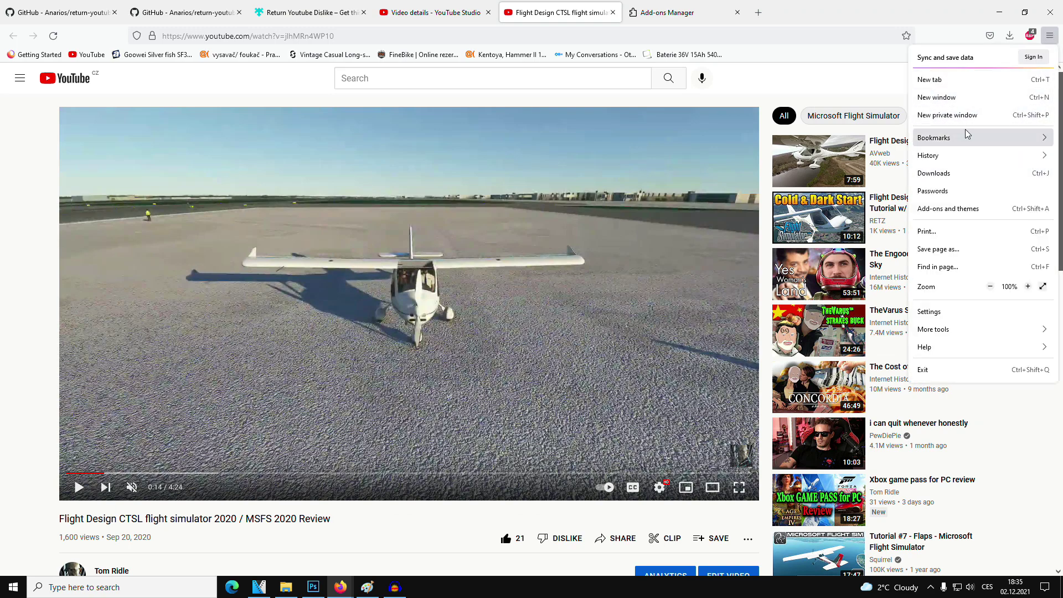
left_click(964, 209)
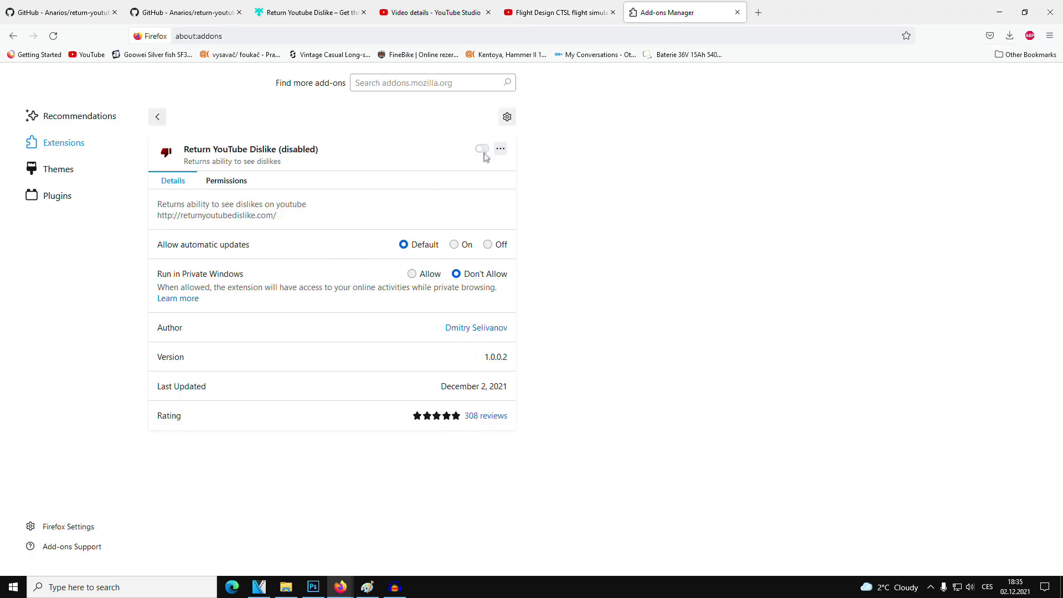
left_click(483, 151)
left_click(526, 10)
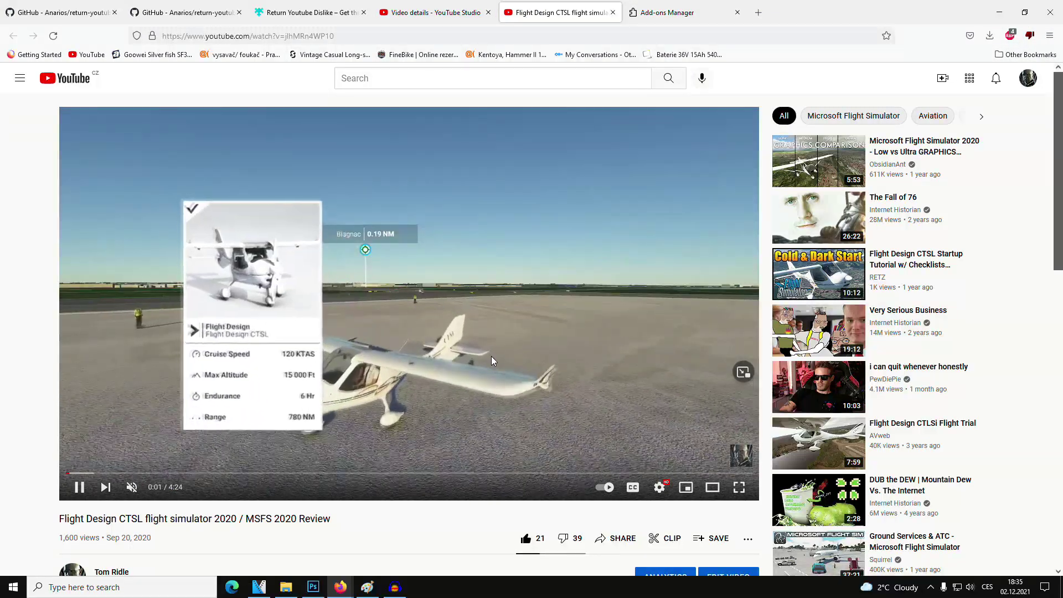
scroll(465, 355, "down", 2)
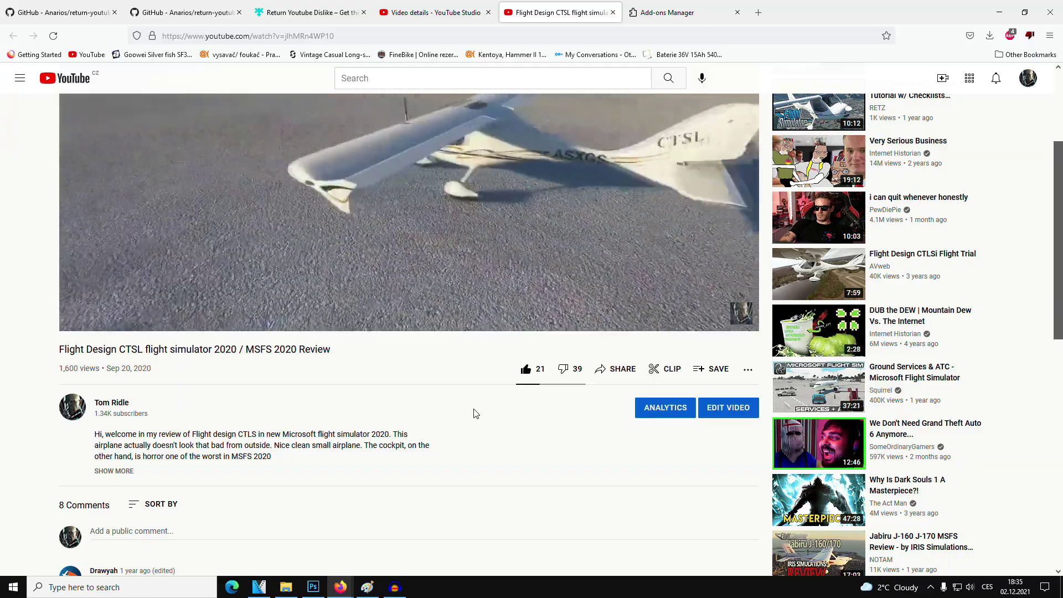
scroll(474, 410, "up", 2)
scroll(260, 356, "up", 1)
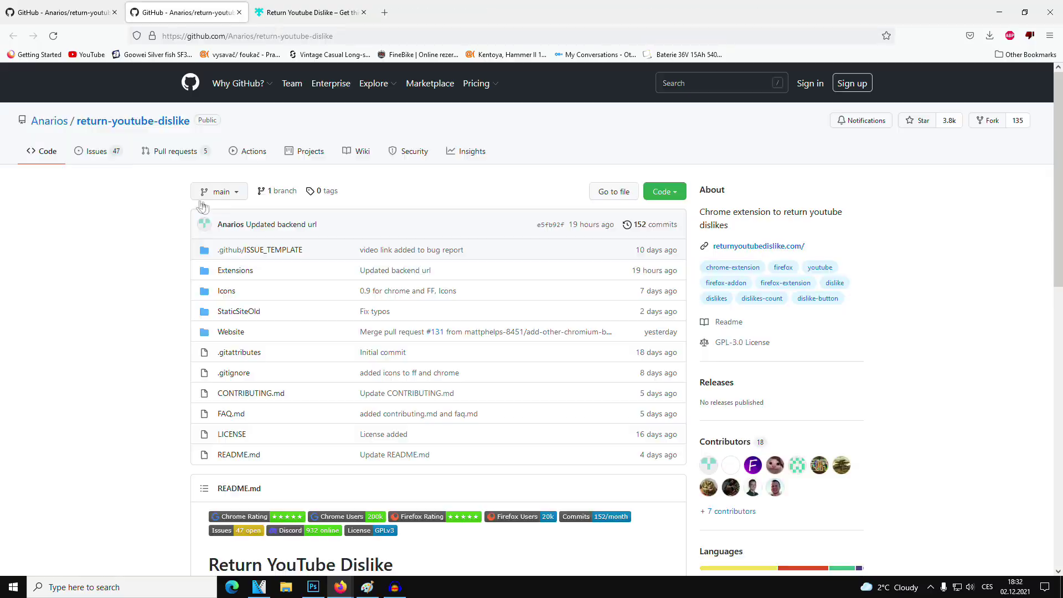
scroll(172, 341, "down", 1)
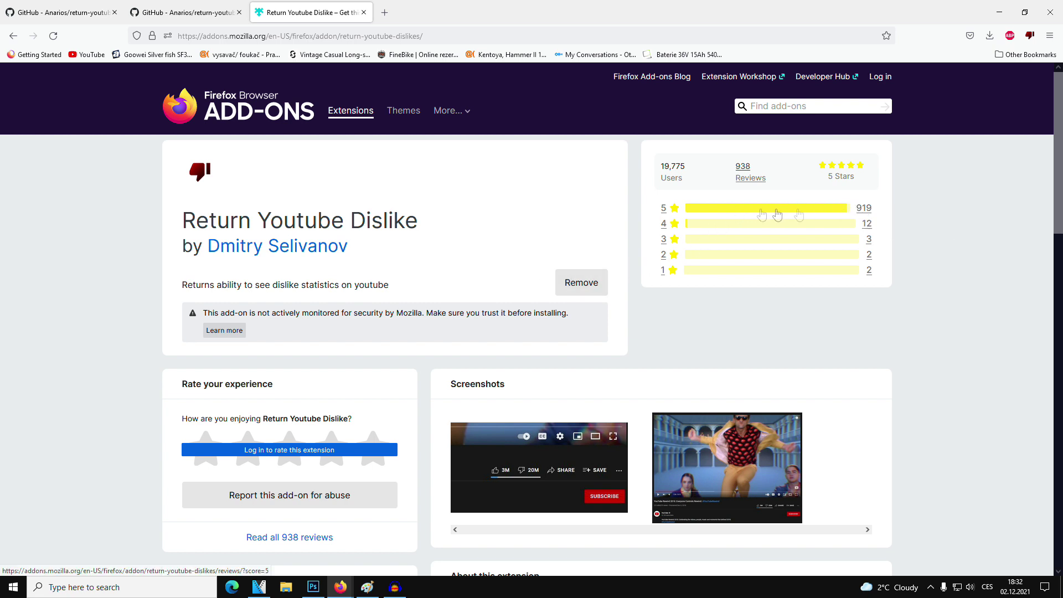
scroll(257, 336, "down", 3)
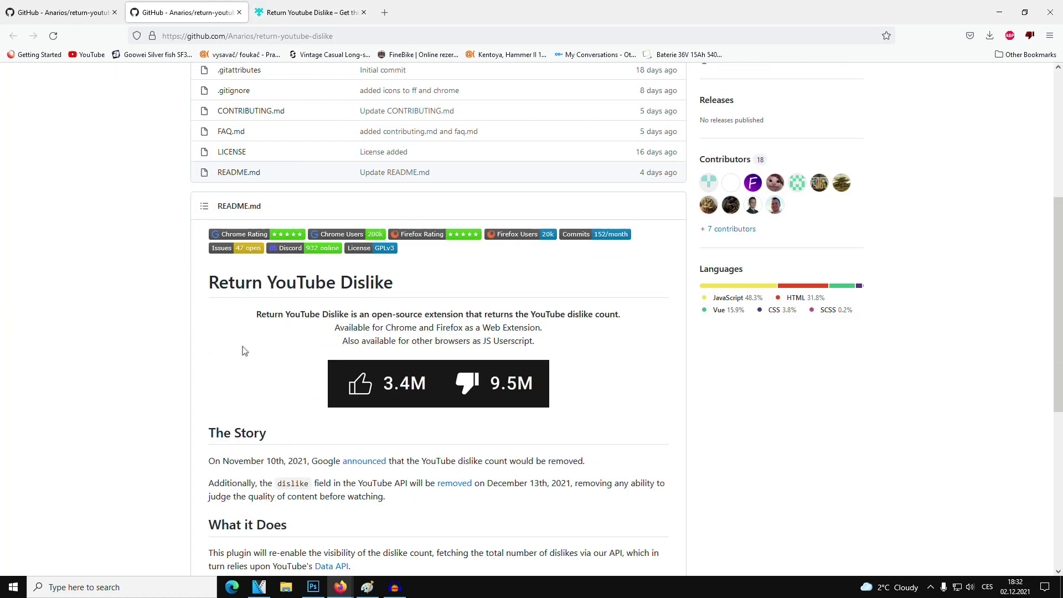
scroll(358, 327, "down", 3)
scroll(299, 390, "down", 3)
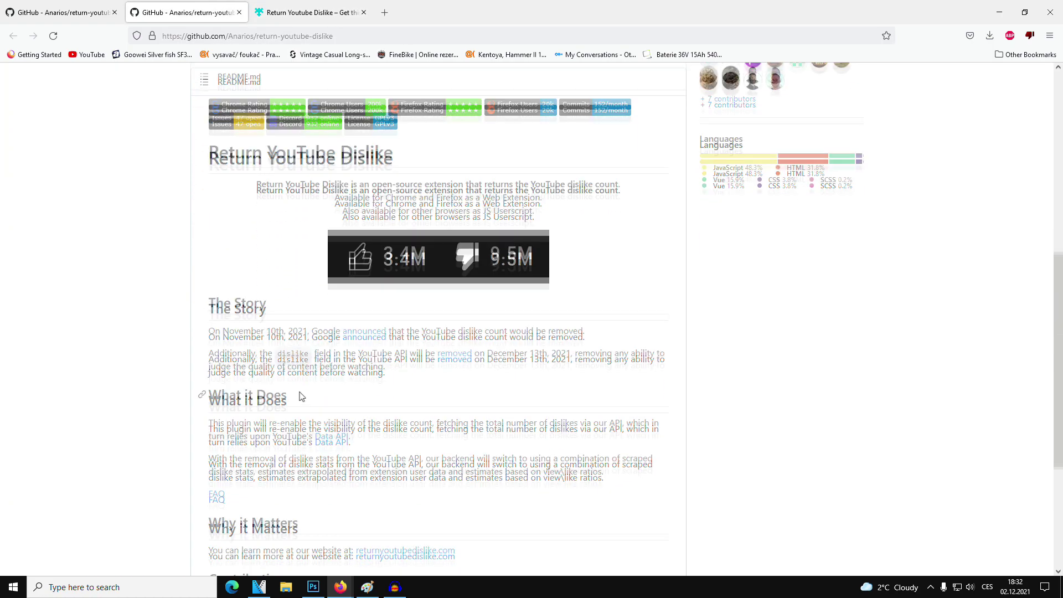
scroll(445, 376, "down", 3)
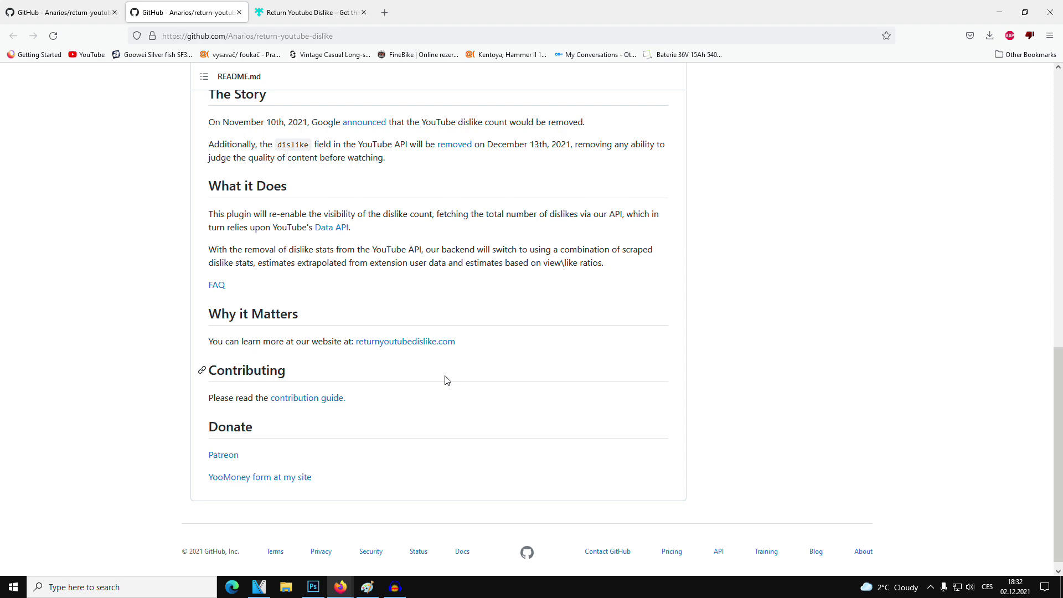
scroll(445, 380, "down", 1)
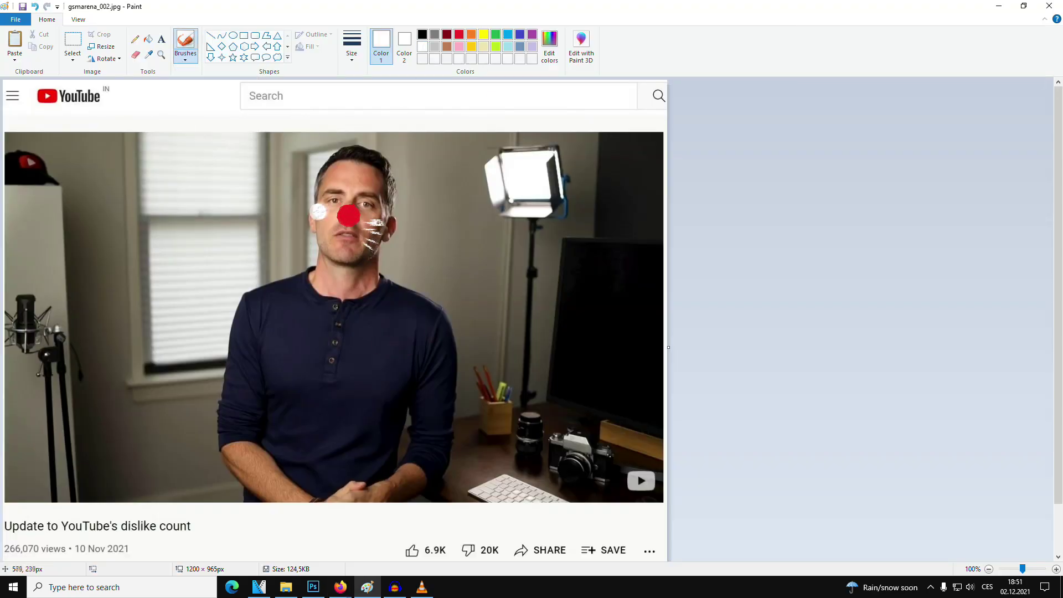
- Draw a black cat ear above the presenter's head with the calligraphy brush
left_click(186, 60)
left_click(207, 76)
left_click_drag(381, 165, 431, 153)
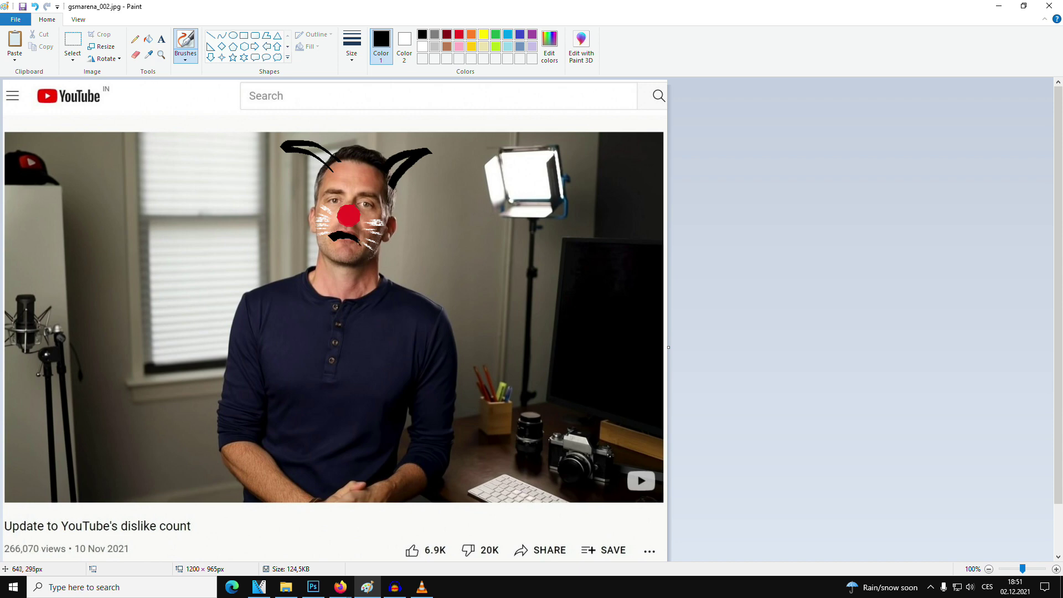
- Zoom in twice on the presenter's red nose with the Magnifier
left_click(162, 54)
left_click(410, 232)
left_click(320, 268)
left_click(186, 43)
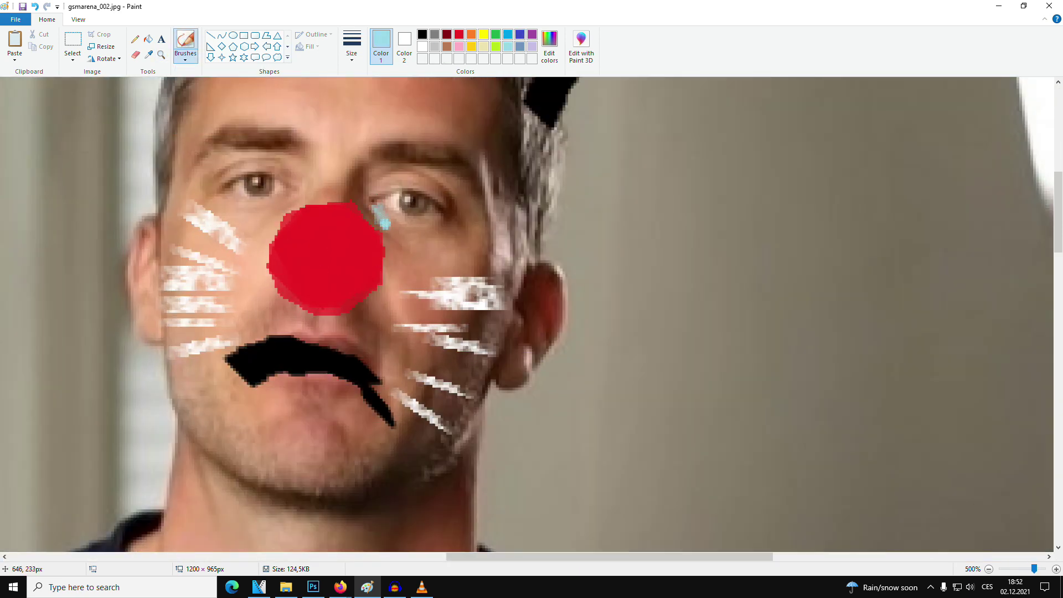